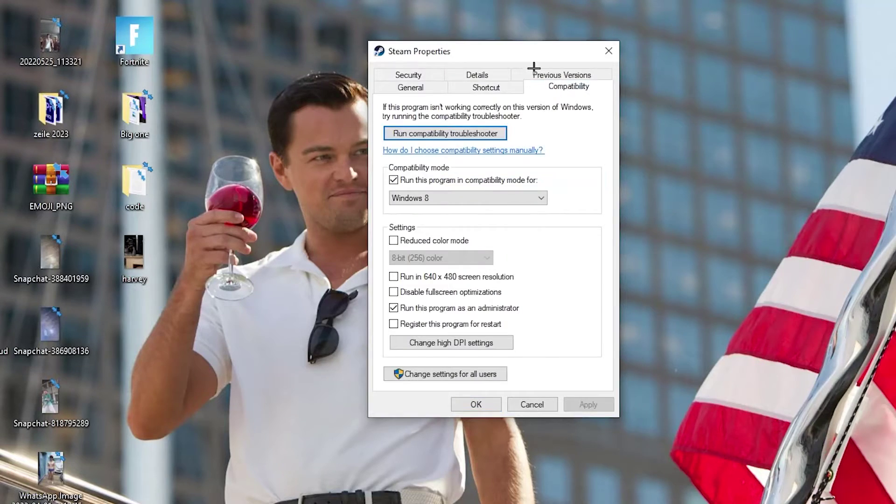
# Step: Review the compatibility mode choices for Steam with Windows 8 selected, and accept the shortcut's properties
pyautogui.moveTo(504, 80); pyautogui.dragTo(488, 28)
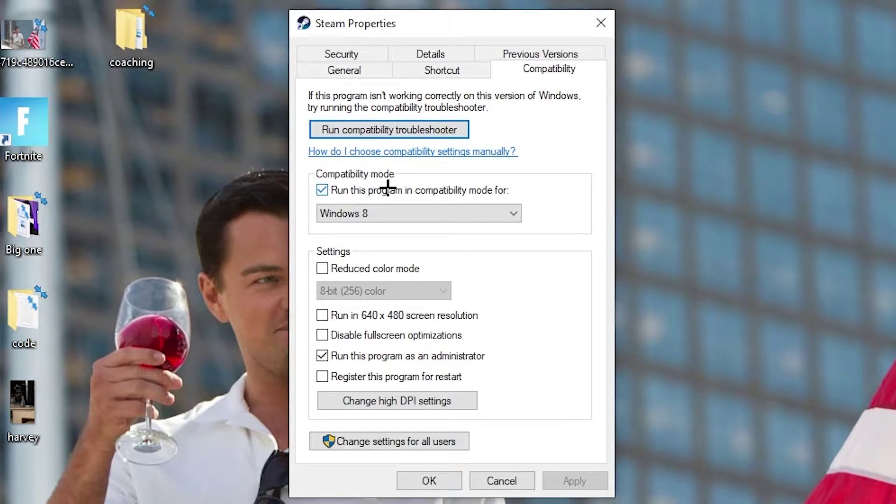
pyautogui.click(500, 208)
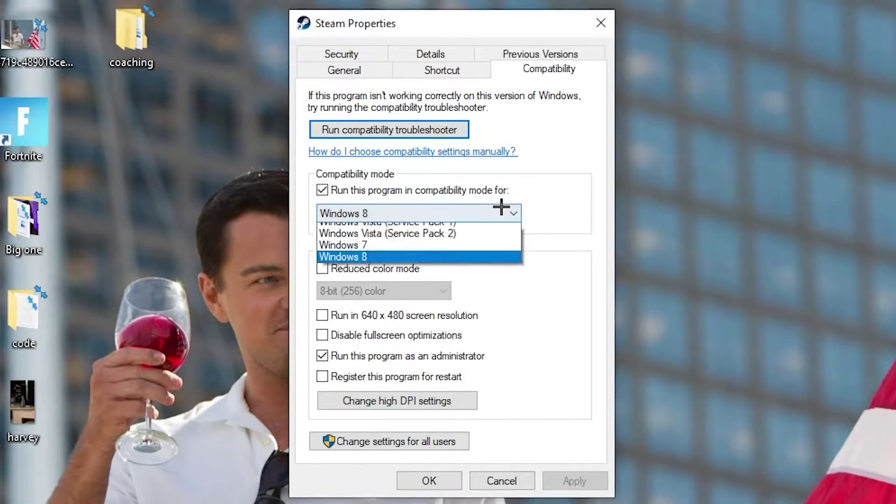
pyautogui.click(542, 198)
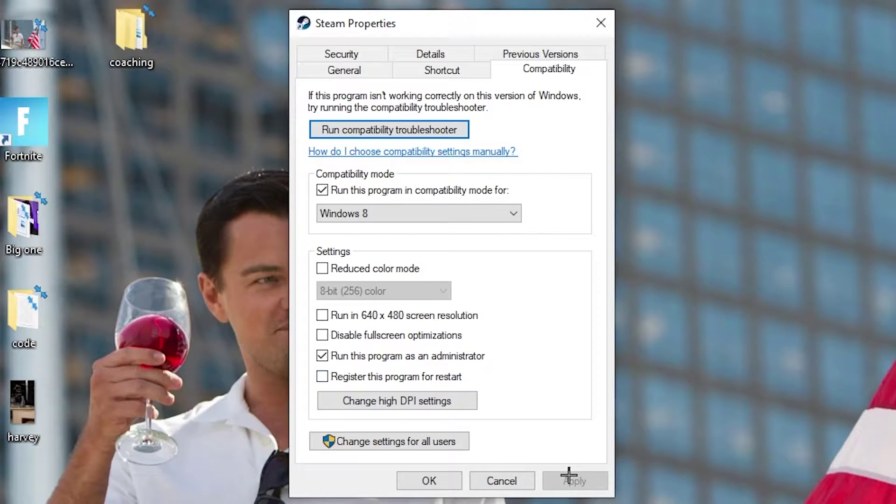
pyautogui.click(436, 480)
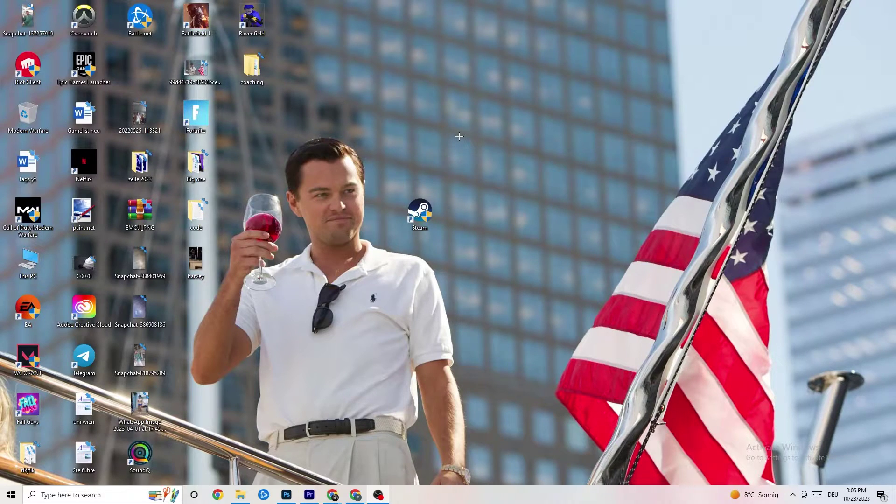
pyautogui.moveTo(429, 214); pyautogui.dragTo(420, 133)
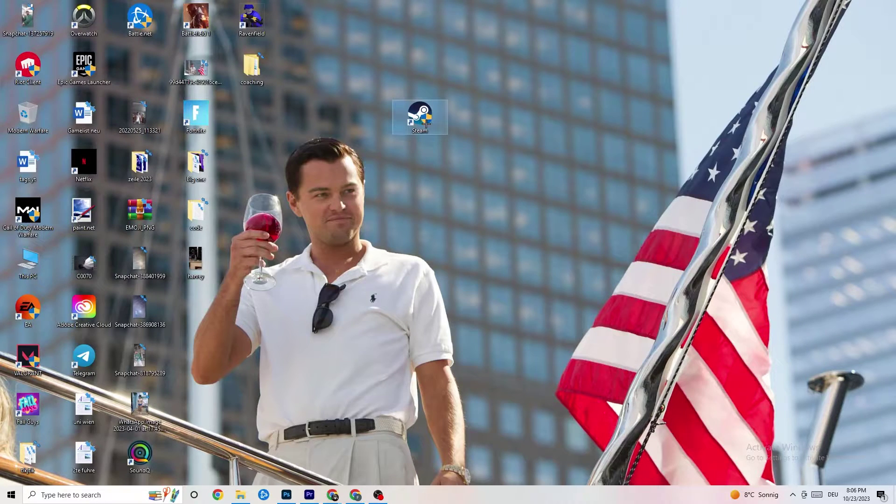
pyautogui.moveTo(419, 112); pyautogui.dragTo(363, 161)
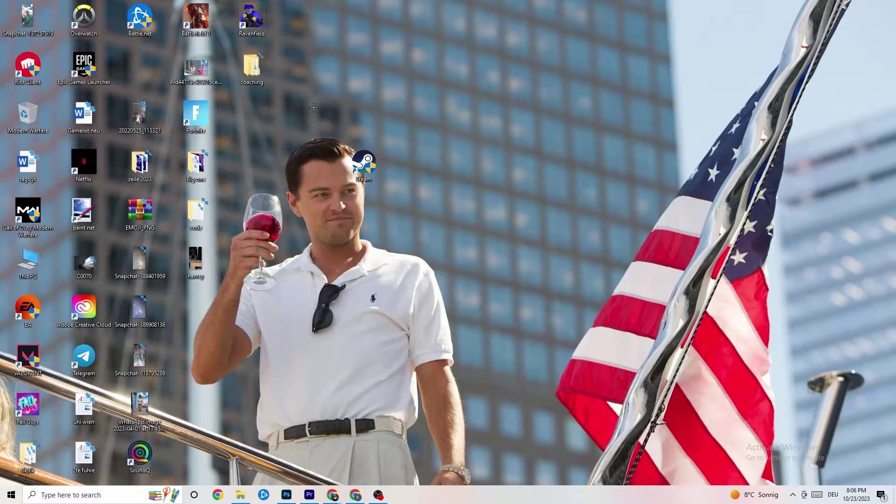
pyautogui.moveTo(364, 161); pyautogui.dragTo(419, 161)
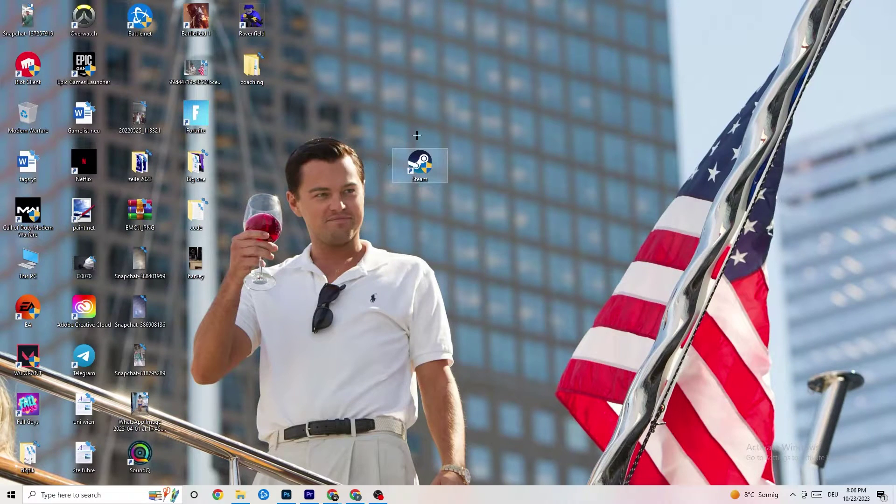
# Step: Review the compatibility settings in the Steam shortcut's properties and close them
pyautogui.rightClick(416, 177)
pyautogui.click(467, 420)
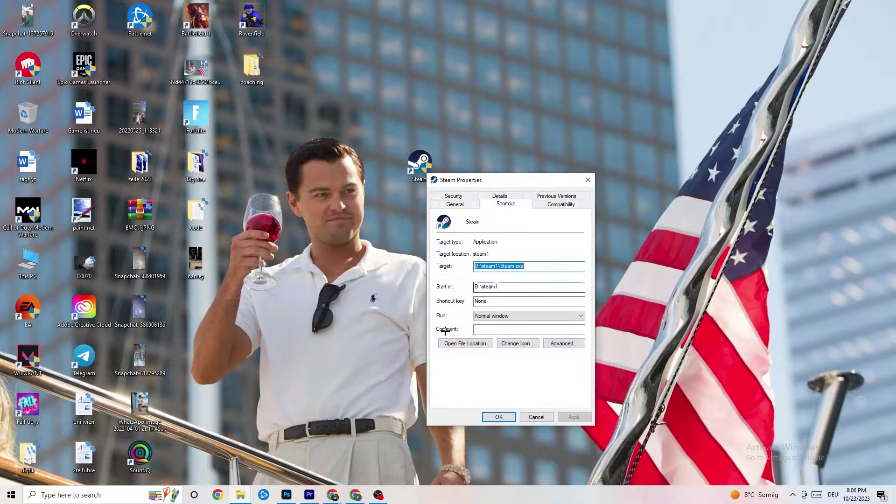
pyautogui.click(561, 204)
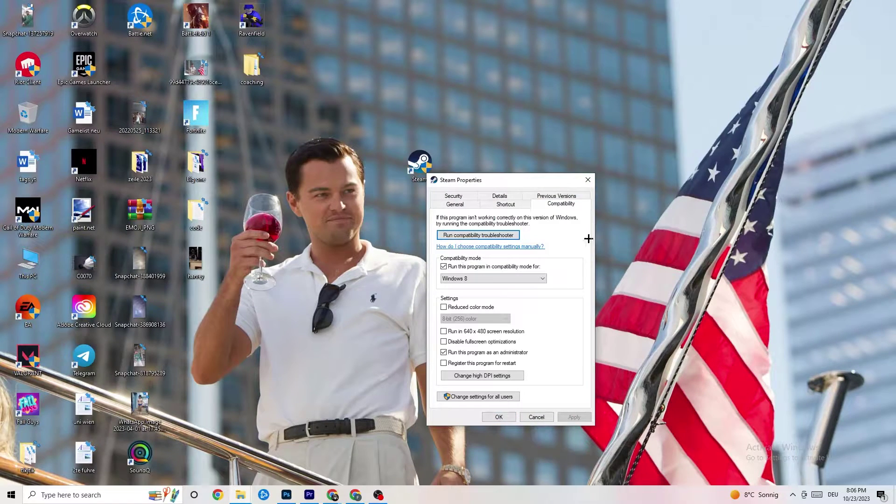
pyautogui.click(588, 180)
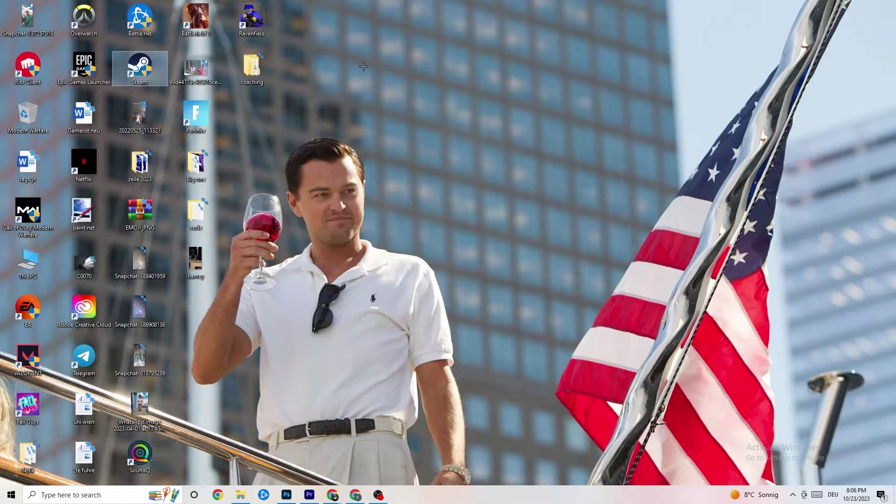
pyautogui.click(435, 91)
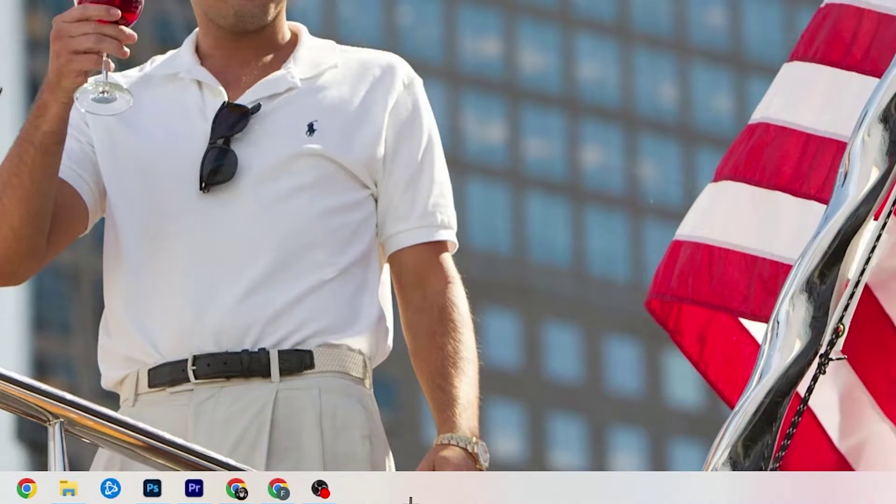
# Step: Open Task Manager and maximize its window
pyautogui.rightClick(382, 495)
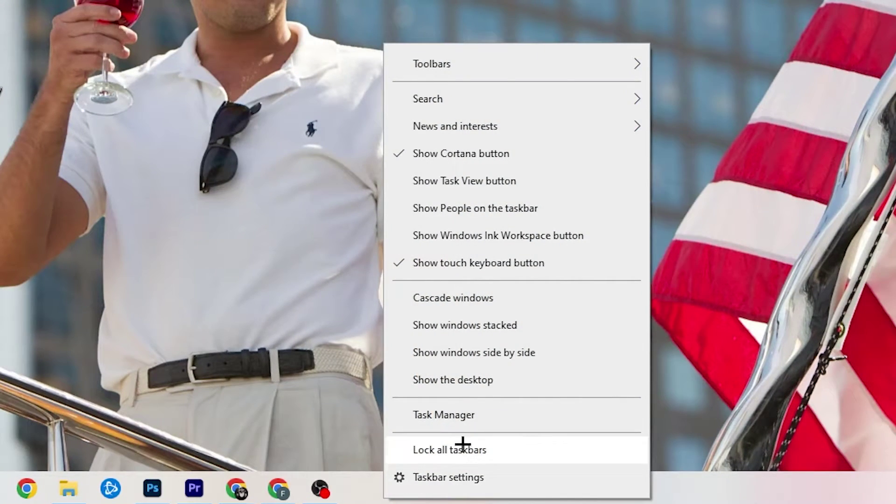
pyautogui.click(466, 420)
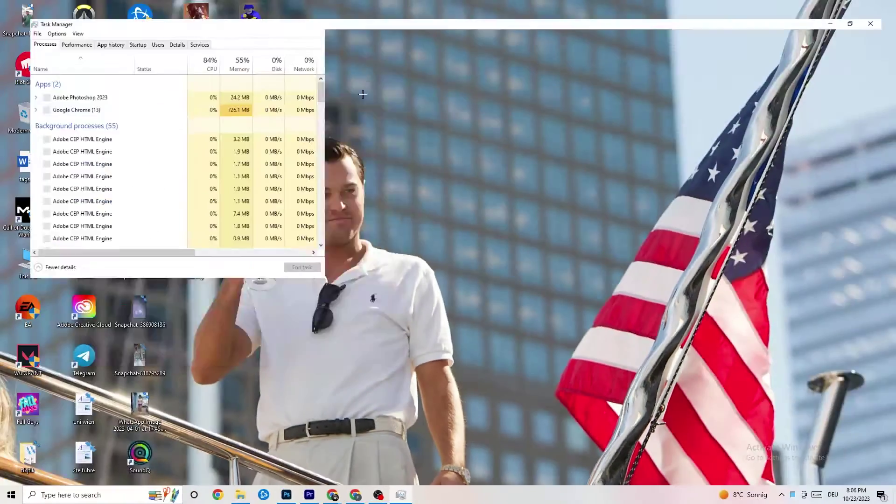
pyautogui.moveTo(140, 27); pyautogui.dragTo(386, 41)
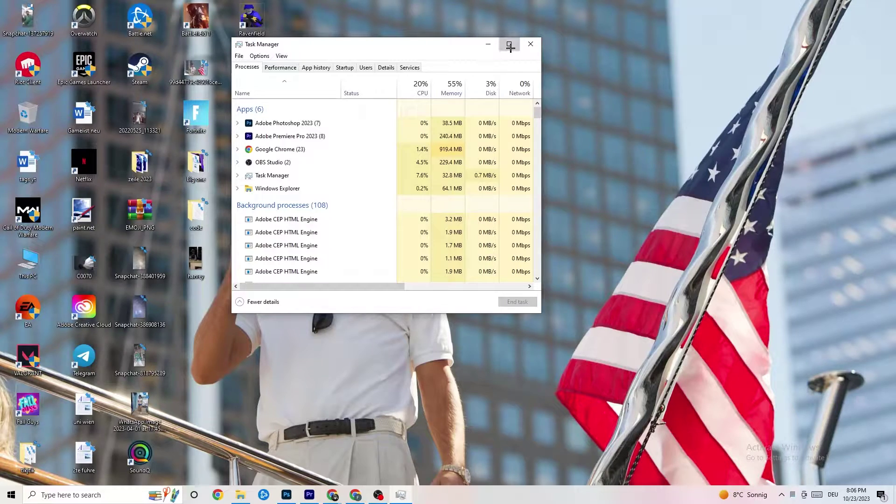
pyautogui.click(509, 44)
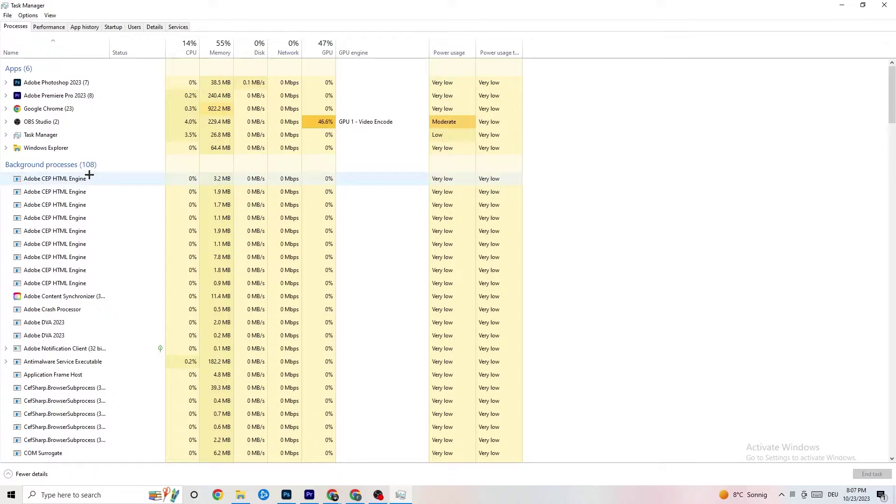
# Step: Look through the running processes and end the Adobe Photoshop 2023 task
pyautogui.scroll(-8, 120, 258)
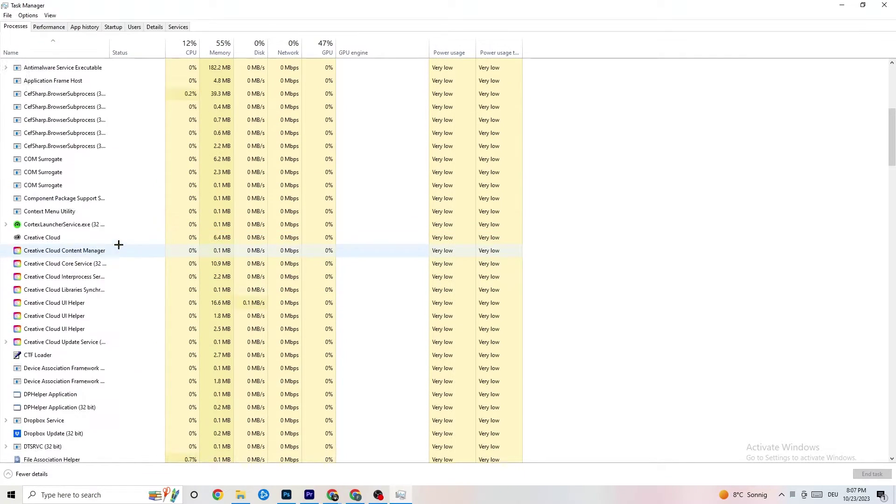
pyautogui.scroll(-8, 210, 232)
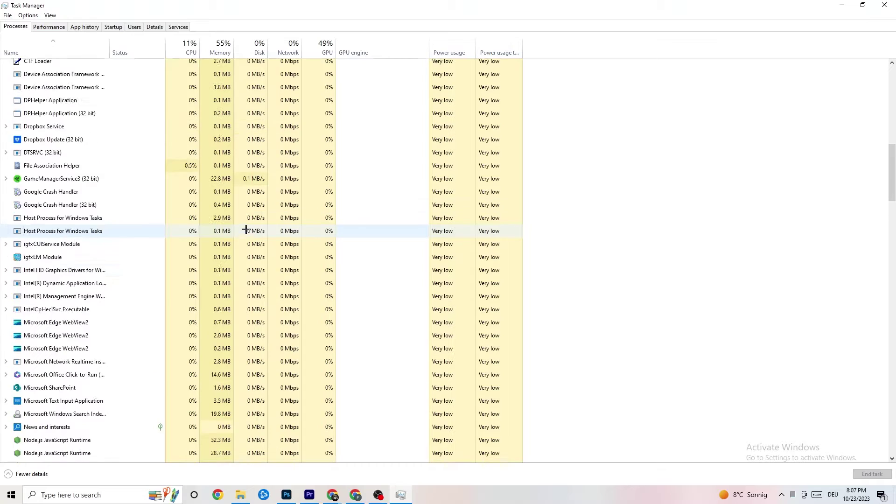
pyautogui.scroll(16, 246, 229)
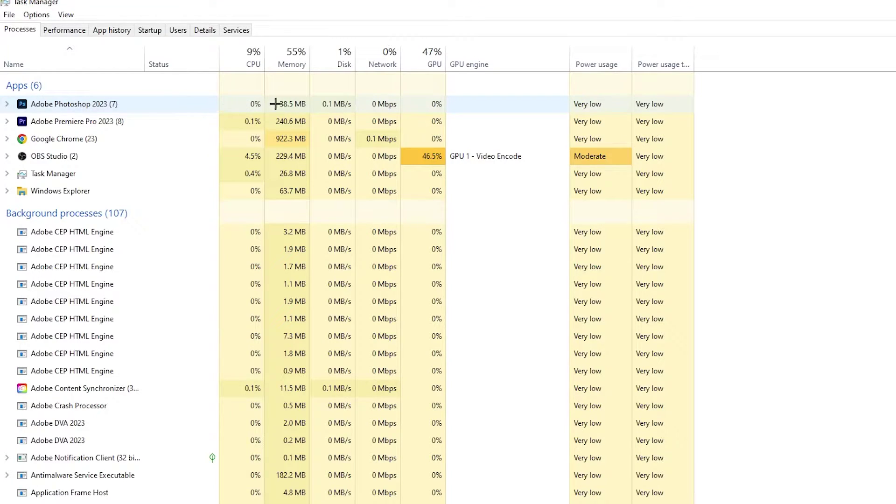
pyautogui.rightClick(299, 103)
pyautogui.rightClick(163, 107)
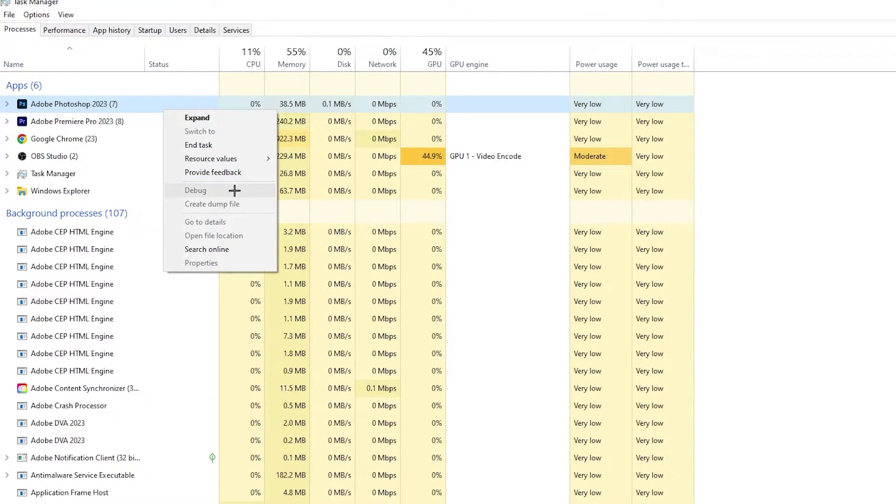
pyautogui.click(235, 142)
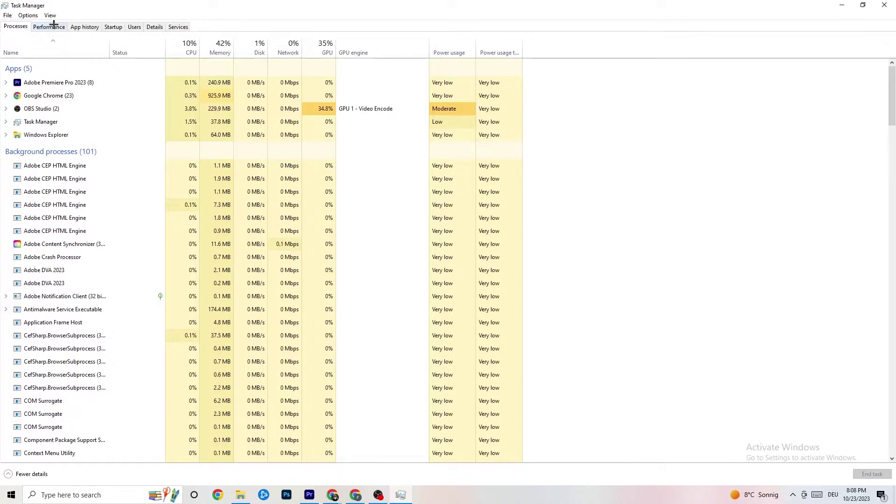
# Step: View the priority options for the Adobe Premiere Pro process in the detailed process list, without choosing one
pyautogui.click(156, 26)
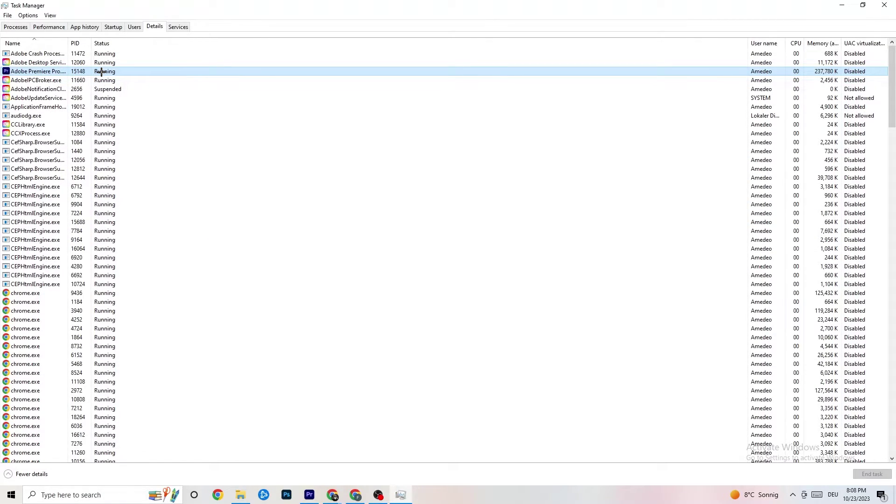
pyautogui.rightClick(102, 72)
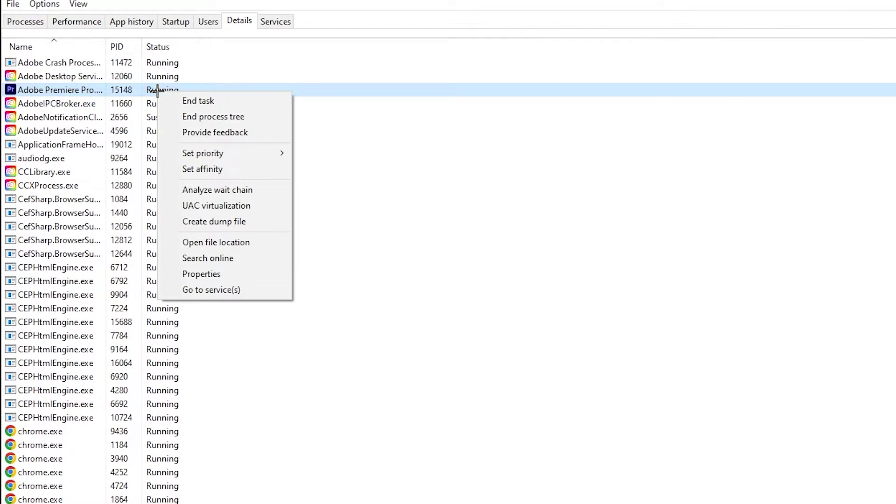
pyautogui.moveTo(244, 153)
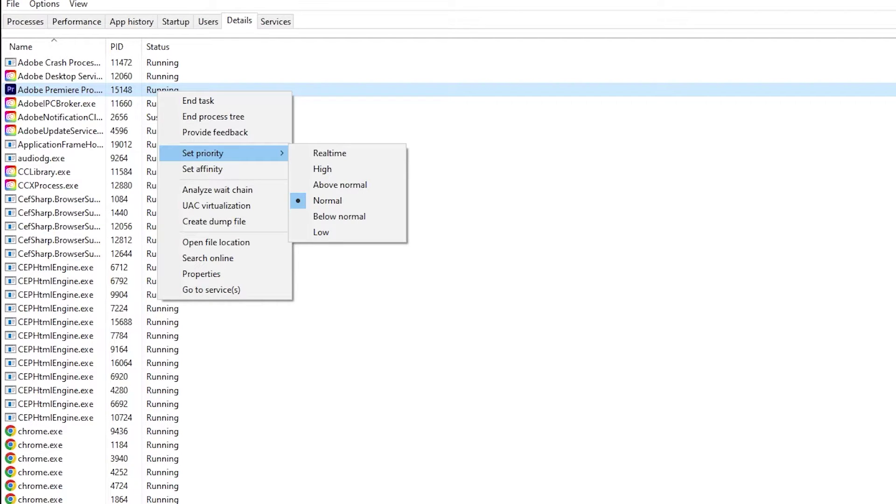
pyautogui.click(328, 64)
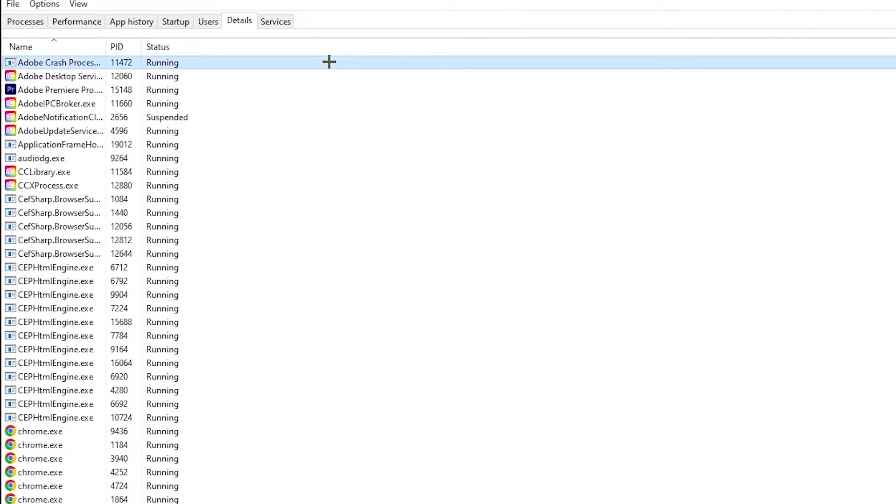
# Step: Inspect the startup programs and the options for Adobe Updater Startup Utility, and close Task Manager
pyautogui.click(176, 19)
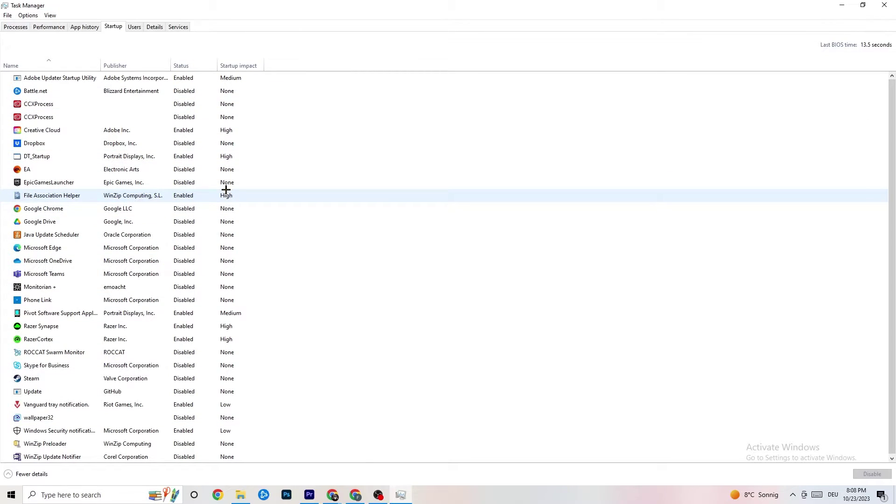
pyautogui.click(192, 81)
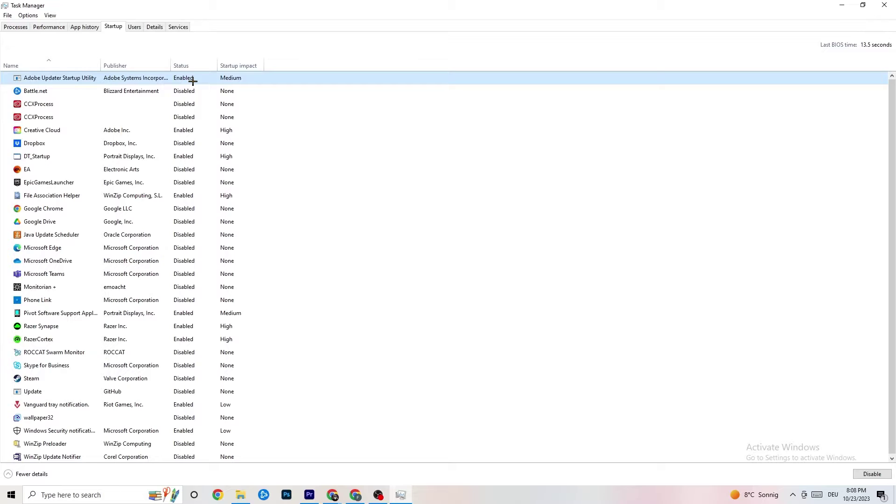
pyautogui.rightClick(194, 82)
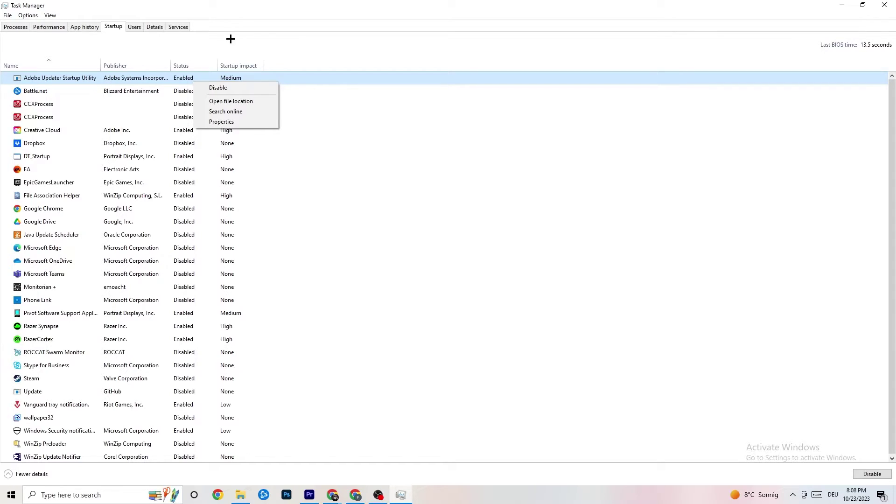
pyautogui.click(318, 2)
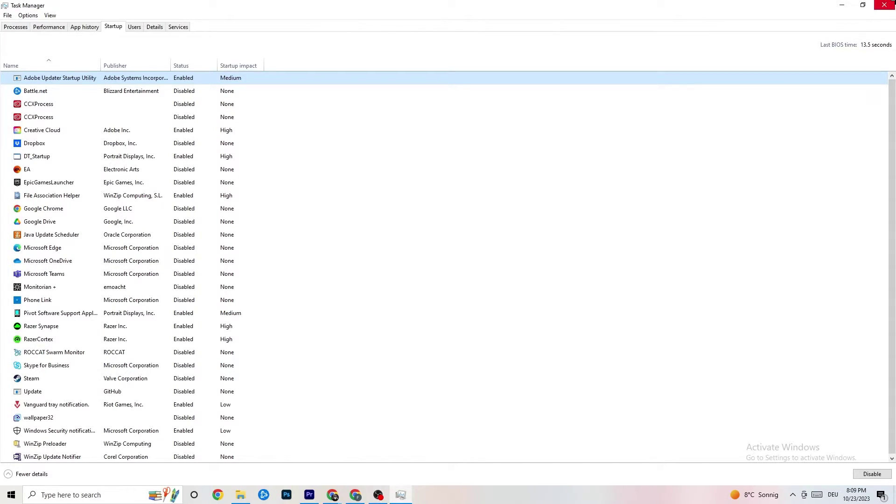
pyautogui.click(885, 5)
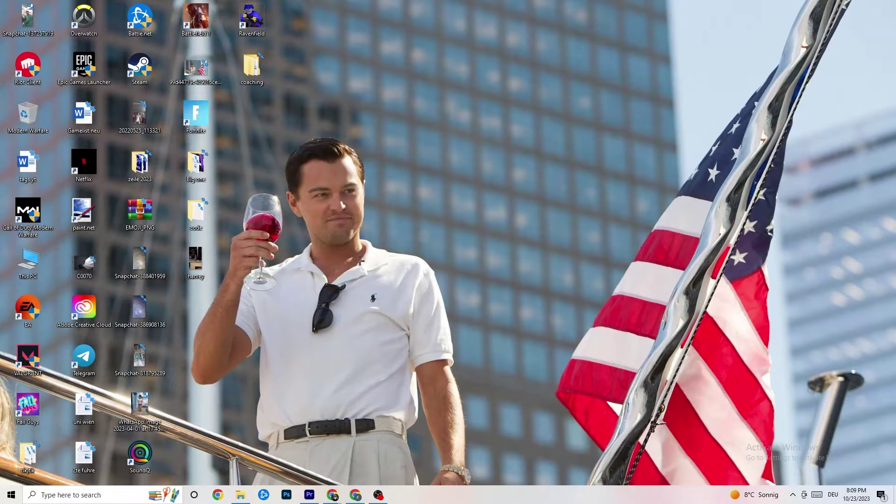
# Step: Open the Windows system display settings and look over the color, scale and layout options
pyautogui.click(5, 497)
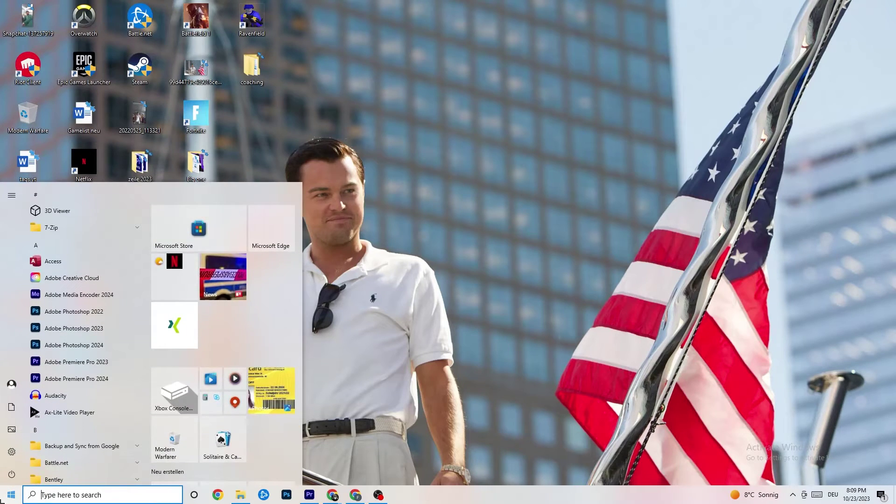
pyautogui.click(13, 454)
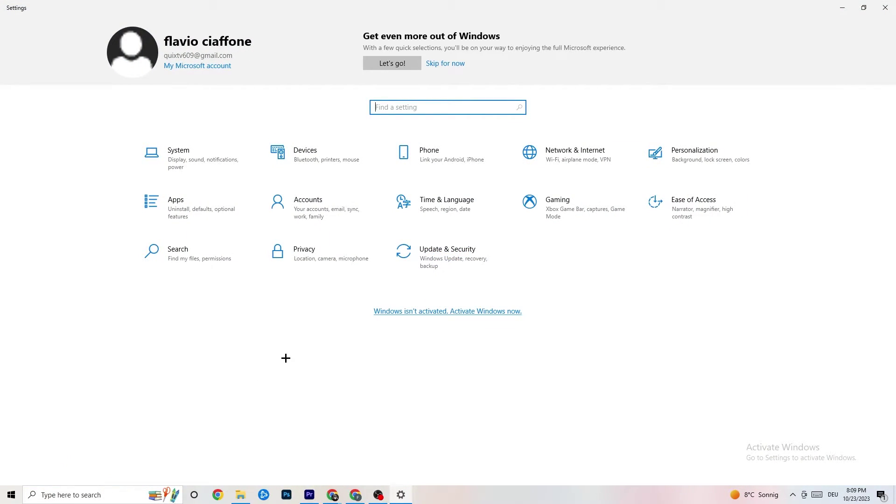
pyautogui.click(213, 163)
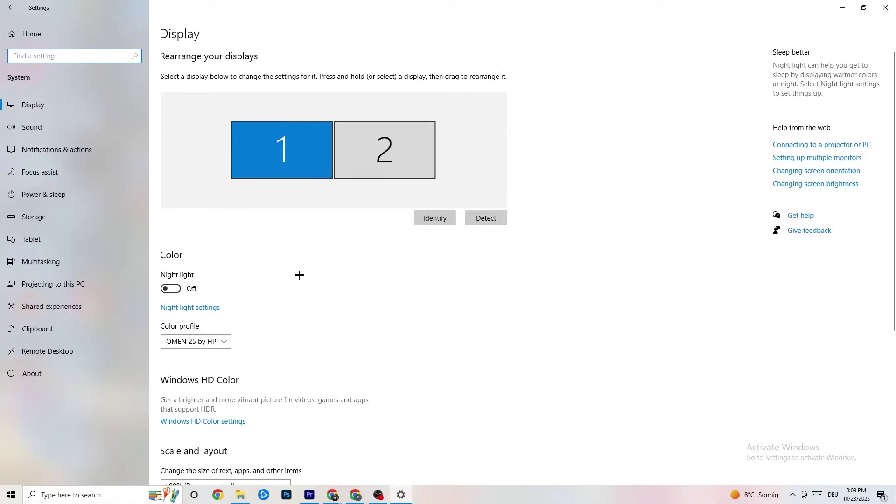
pyautogui.scroll(-4, 504, 182)
pyautogui.scroll(4, 505, 182)
pyautogui.scroll(-4, 378, 196)
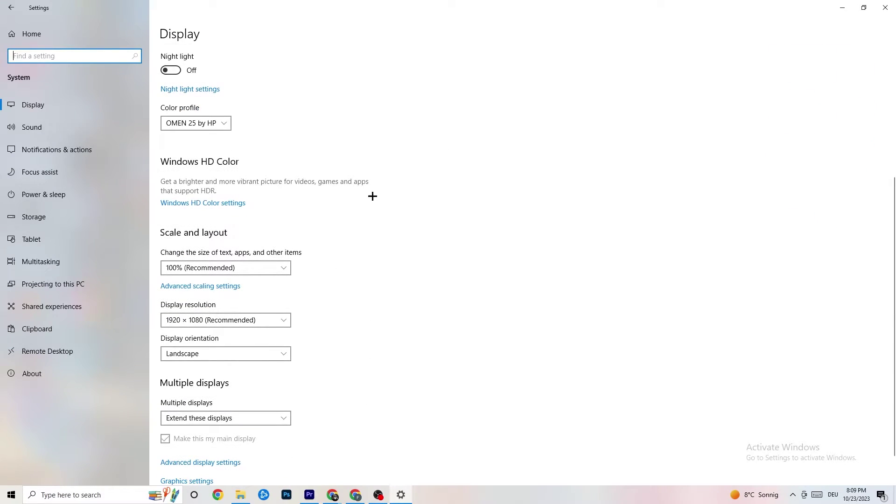
# Step: Check the scaling options for text and apps and the available display resolutions
pyautogui.click(281, 268)
pyautogui.click(229, 268)
pyautogui.click(229, 275)
pyautogui.click(396, 240)
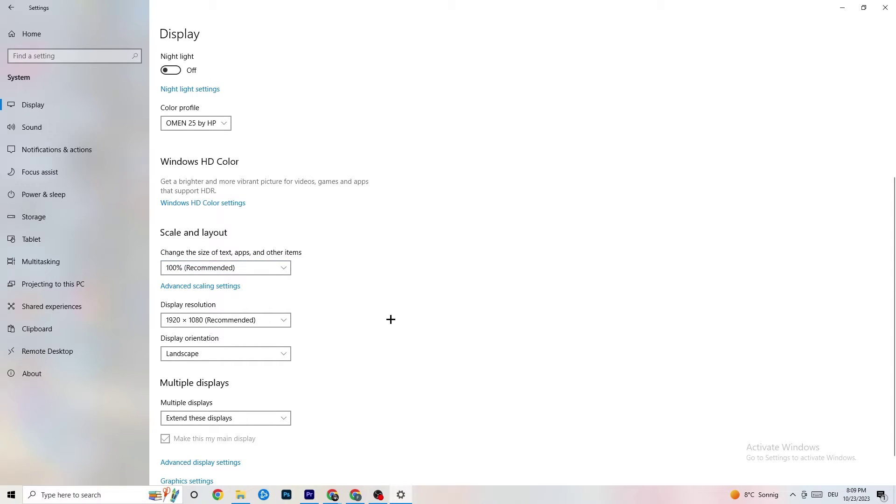
pyautogui.click(268, 324)
pyautogui.click(397, 280)
pyautogui.scroll(-2, 382, 270)
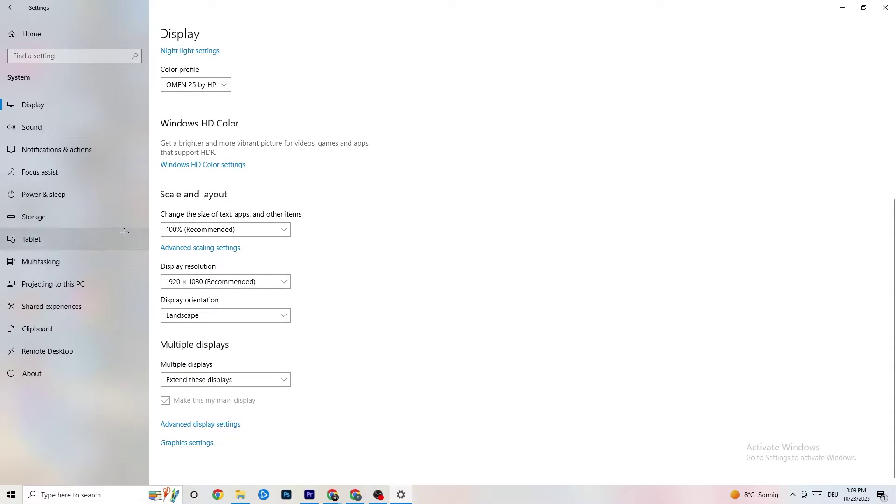
# Step: Review the available power plans in the additional power settings, including High performance, and close Power Options
pyautogui.click(92, 192)
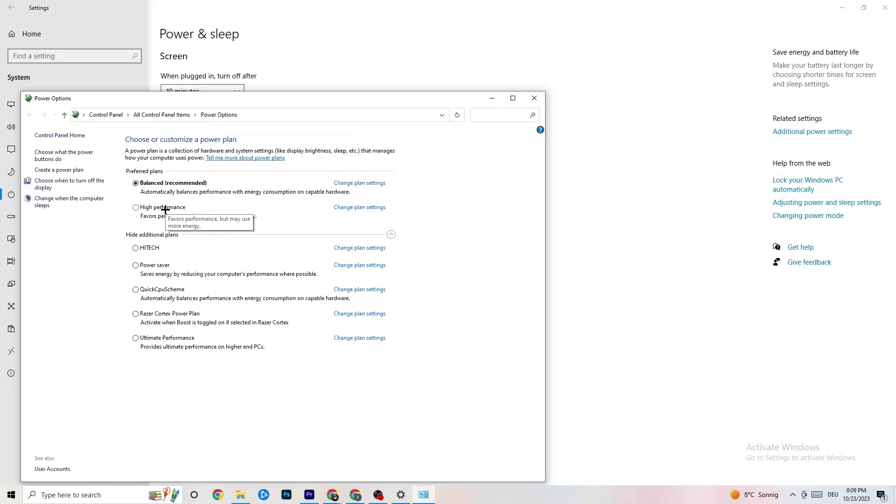
pyautogui.click(534, 99)
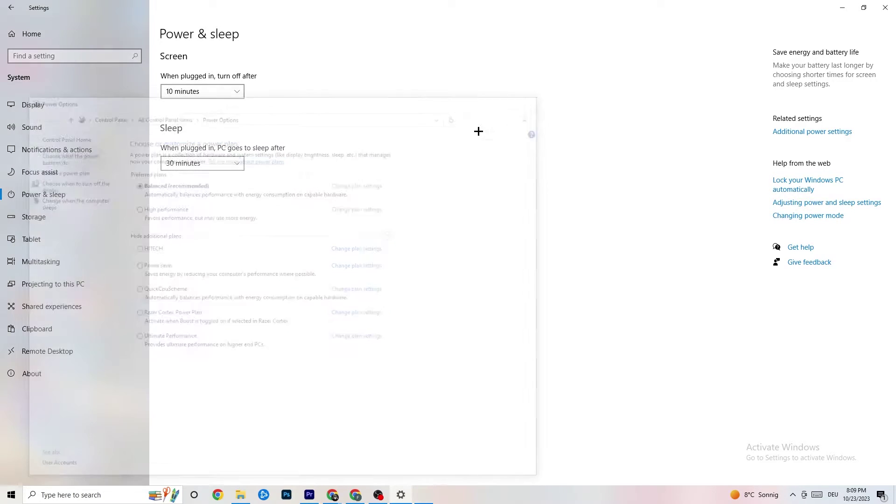
# Step: Review the Storage Sense configuration and its run frequency choices in the Storage settings, and return to the Settings home page
pyautogui.click(58, 224)
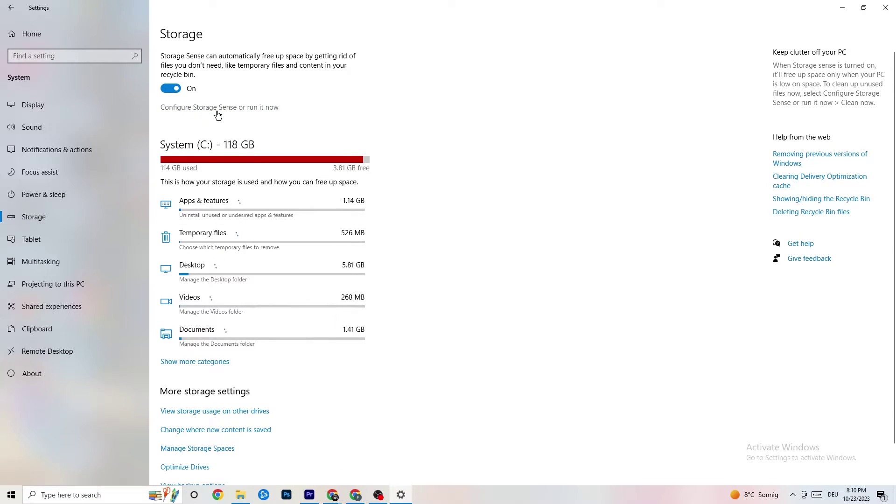
pyautogui.click(254, 110)
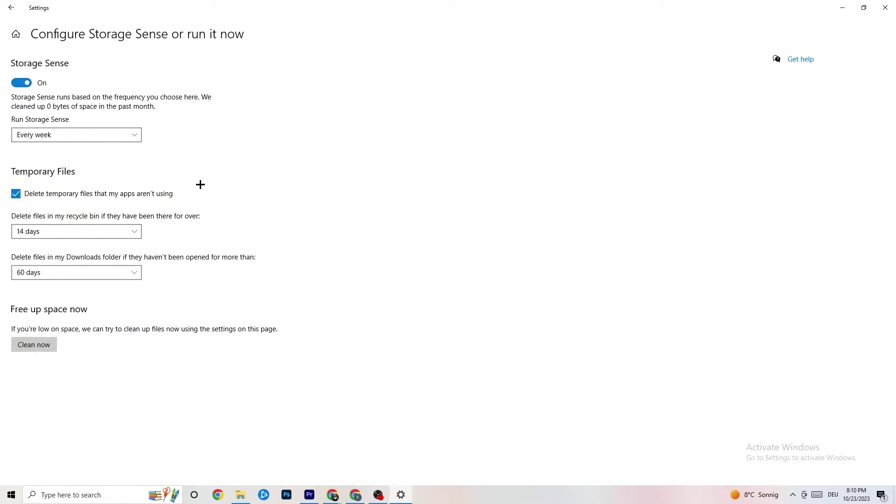
pyautogui.click(112, 134)
pyautogui.click(279, 133)
pyautogui.click(14, 9)
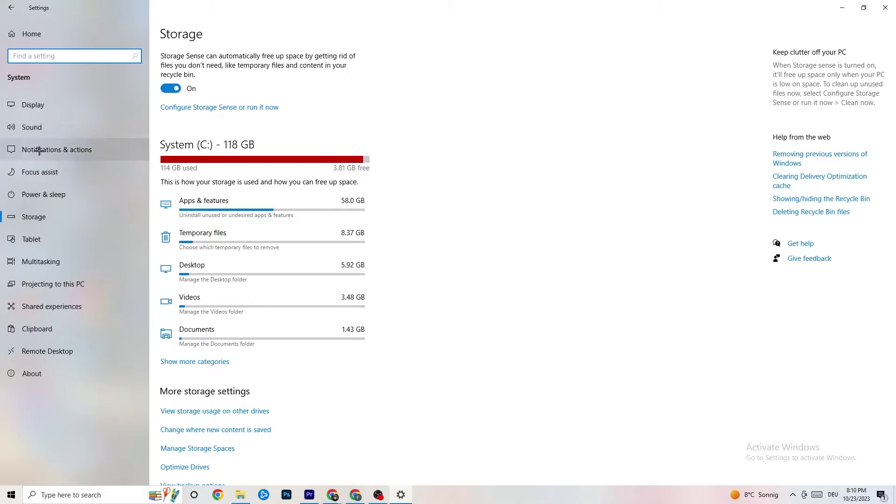
pyautogui.click(10, 8)
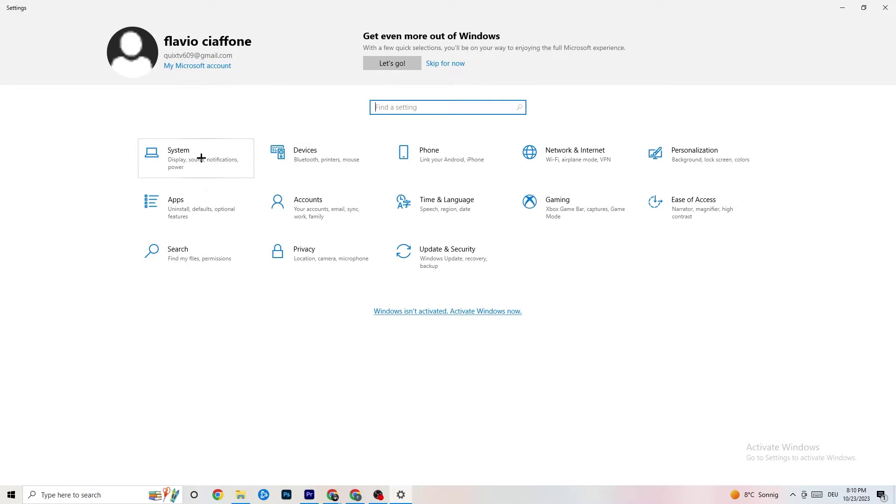
# Step: Check the Xbox Game Bar, Captures and Game Mode options in the Gaming settings, and return to the Settings home page
pyautogui.click(546, 222)
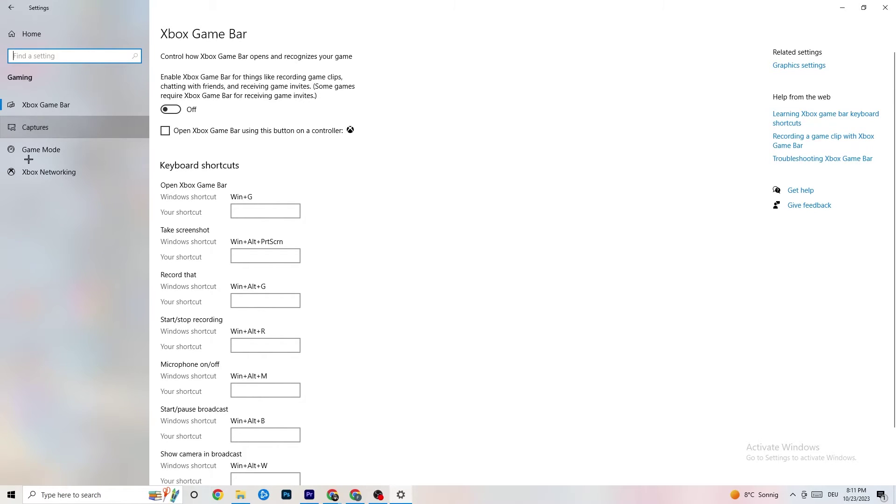
pyautogui.click(85, 127)
pyautogui.scroll(-3, 312, 195)
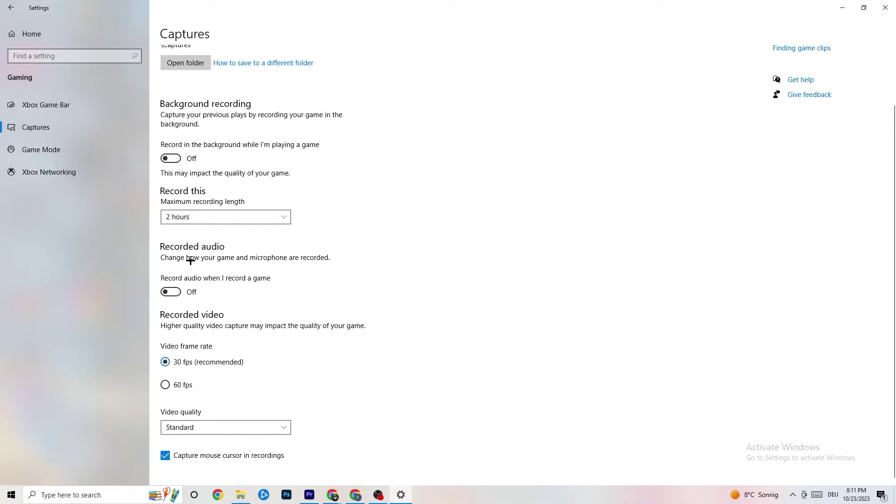
pyautogui.click(60, 147)
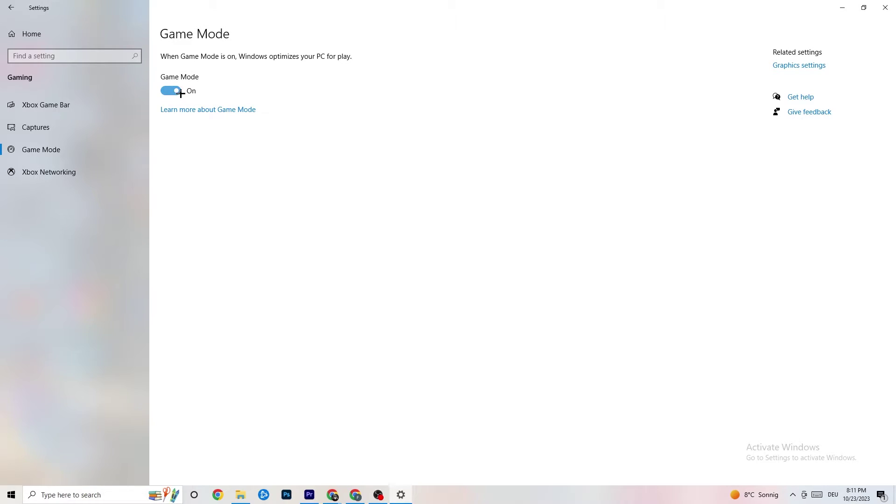
pyautogui.click(88, 31)
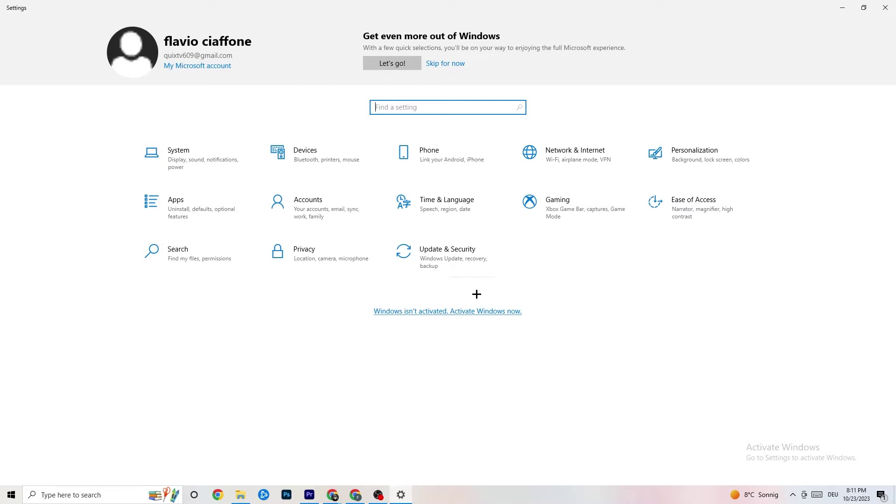
# Step: Check the Windows Update status and the Troubleshoot options under Update & Security, and close Settings
pyautogui.click(454, 252)
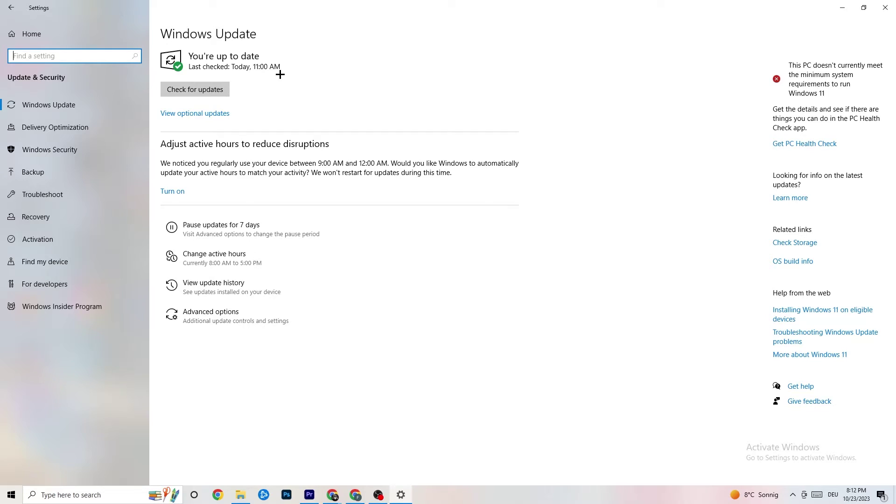
pyautogui.click(103, 107)
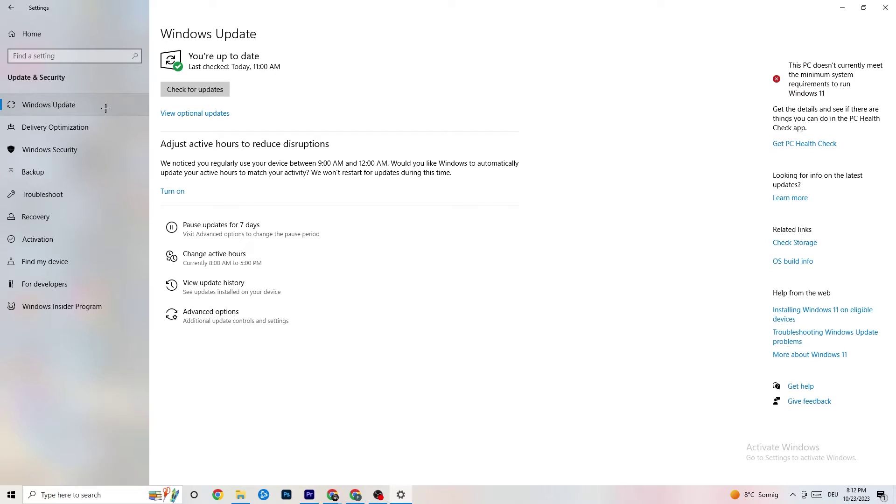
pyautogui.click(50, 187)
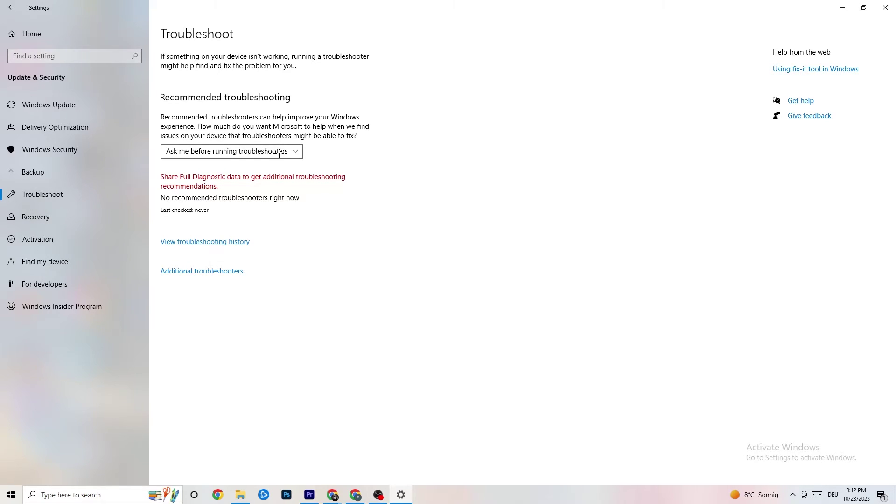
pyautogui.click(885, 6)
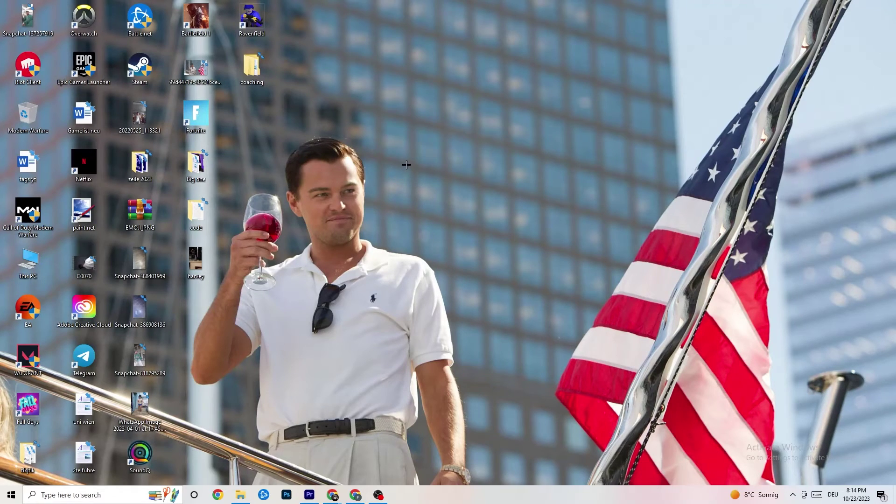
# Step: Open the NVIDIA Control Panel from the desktop and examine the image rendering choices in Adjust Image Settings with Preview
pyautogui.rightClick(401, 121)
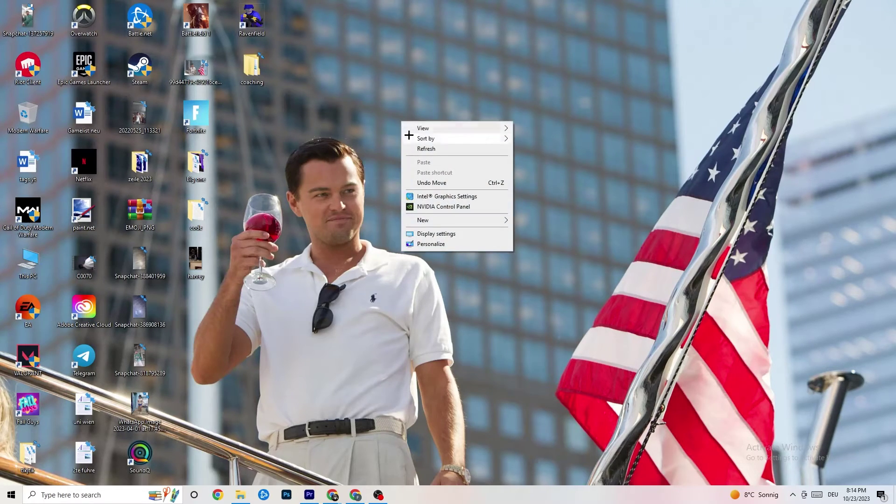
pyautogui.click(434, 206)
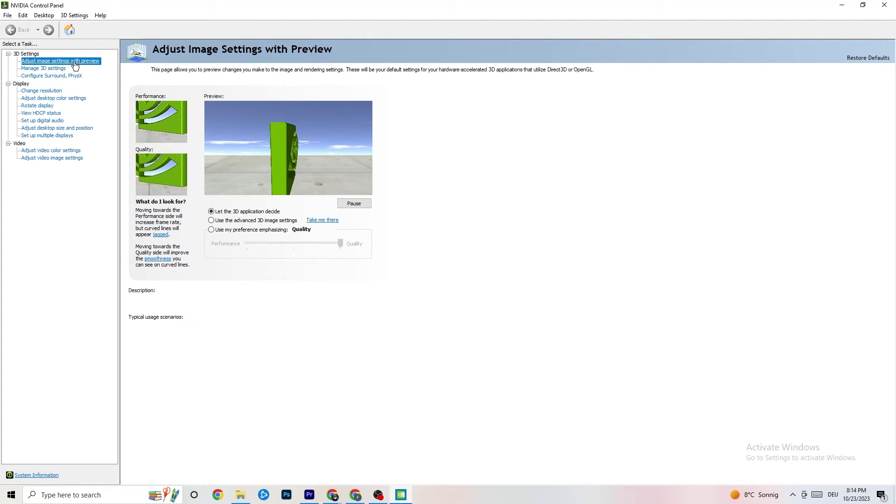
pyautogui.moveTo(235, 216)
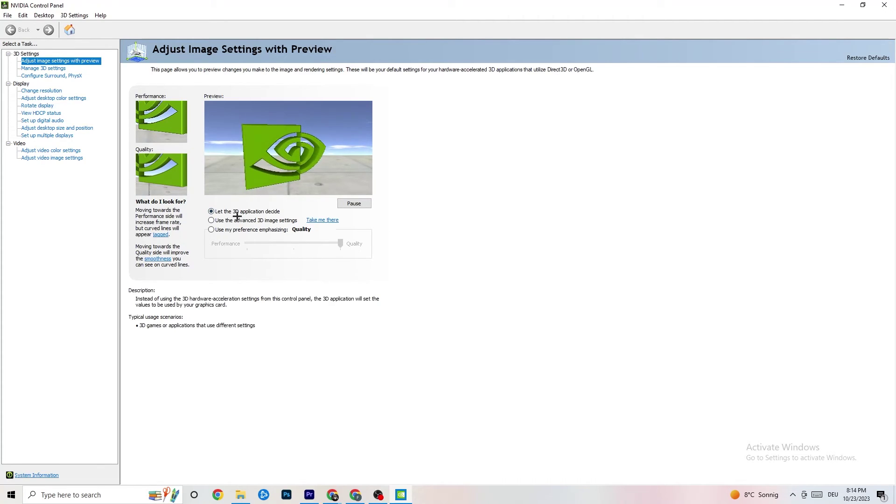
pyautogui.moveTo(241, 244)
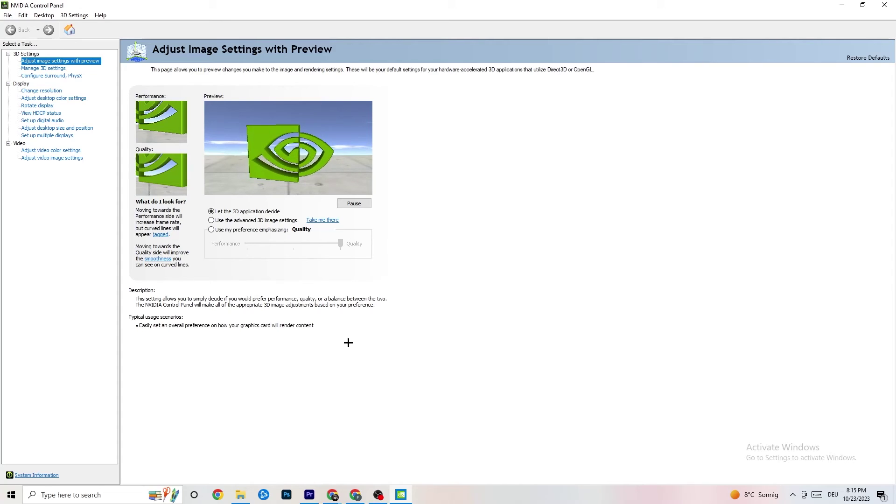
# Step: Check the resolution and refresh rate options for the display in the NVIDIA Control Panel, and close it
pyautogui.click(38, 92)
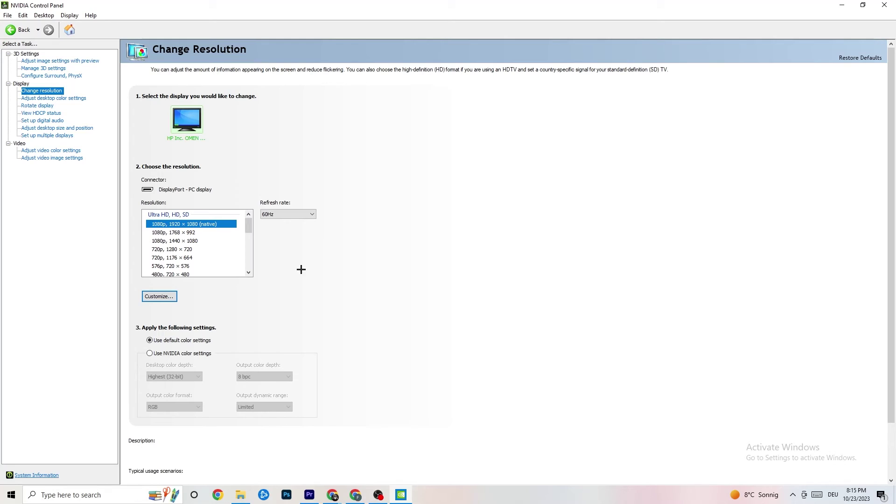
pyautogui.moveTo(218, 228)
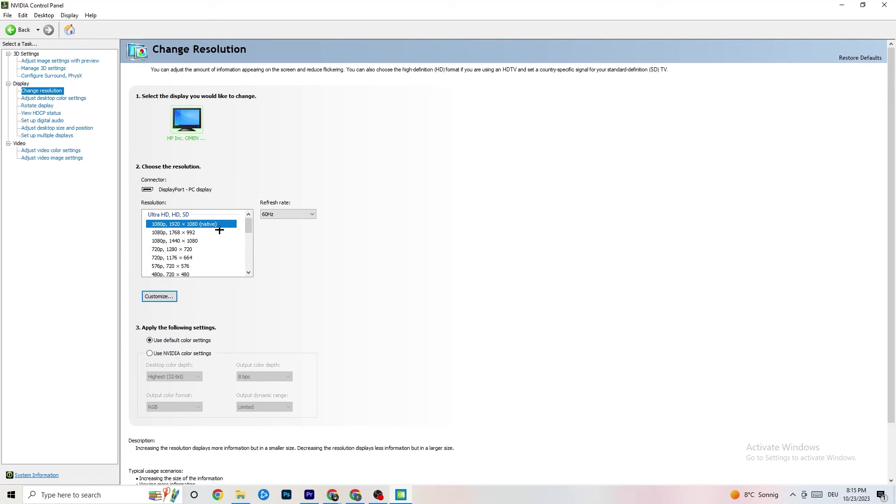
pyautogui.scroll(-1, 250, 231)
pyautogui.scroll(1, 249, 231)
pyautogui.hotkey('alt', 'F4')
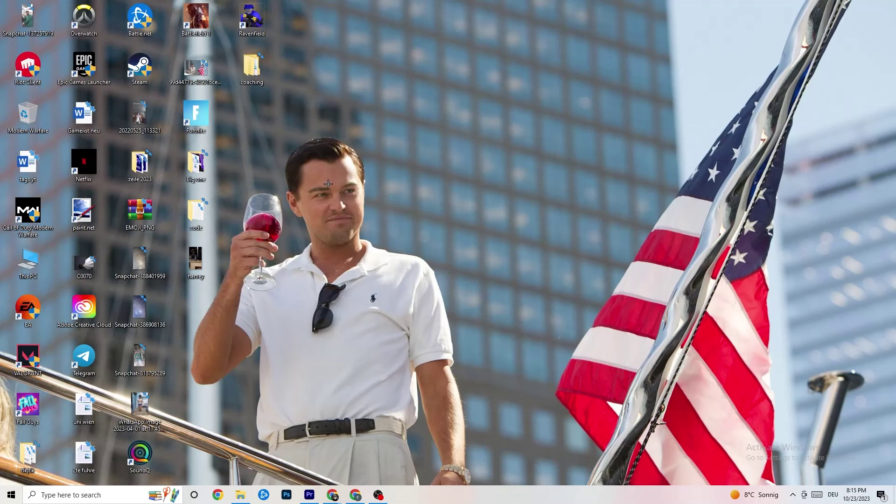
# Step: View the computer's shut down and restart options, and dismiss them without choosing one
pyautogui.click(11, 495)
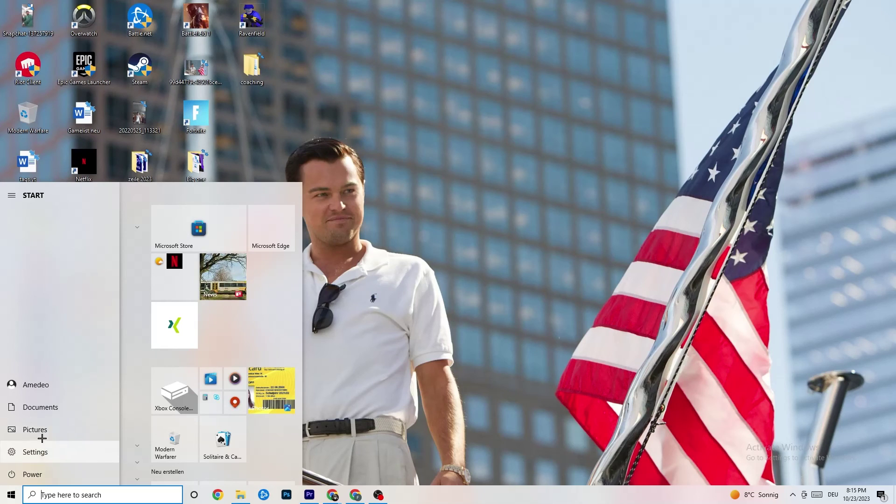
pyautogui.click(84, 472)
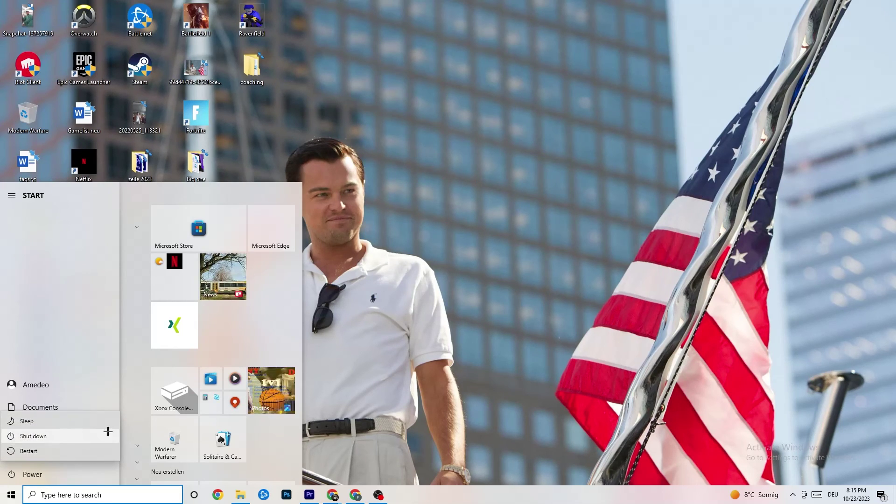
pyautogui.press('Escape')
pyautogui.press('Escape')
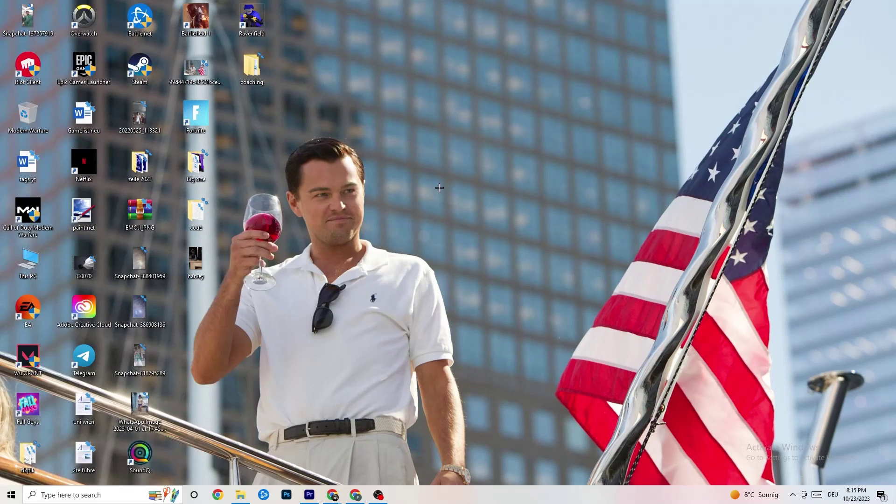